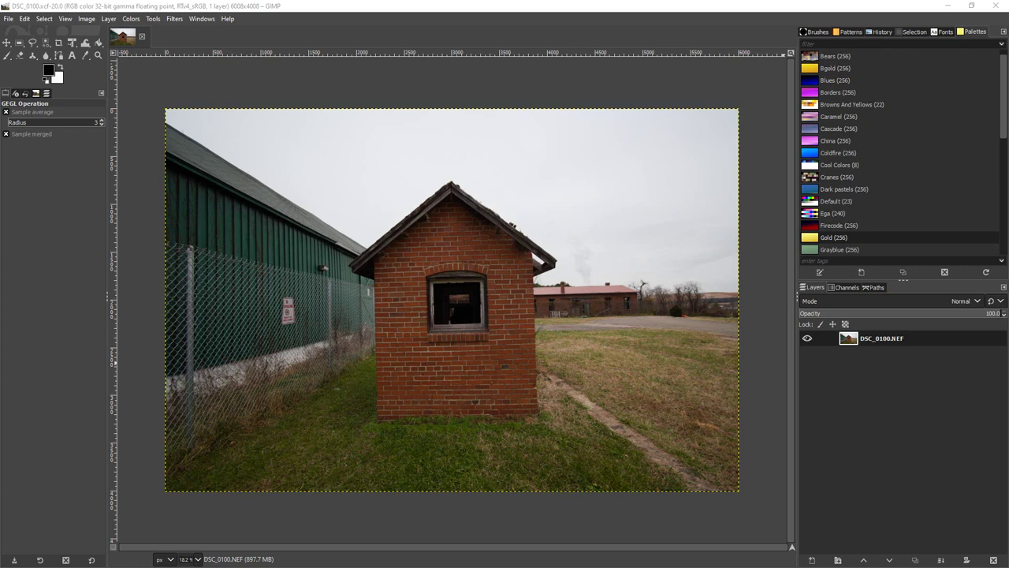
Bring up the Export folder window and move it up and left over the GIMP photo
key("alt+Tab")
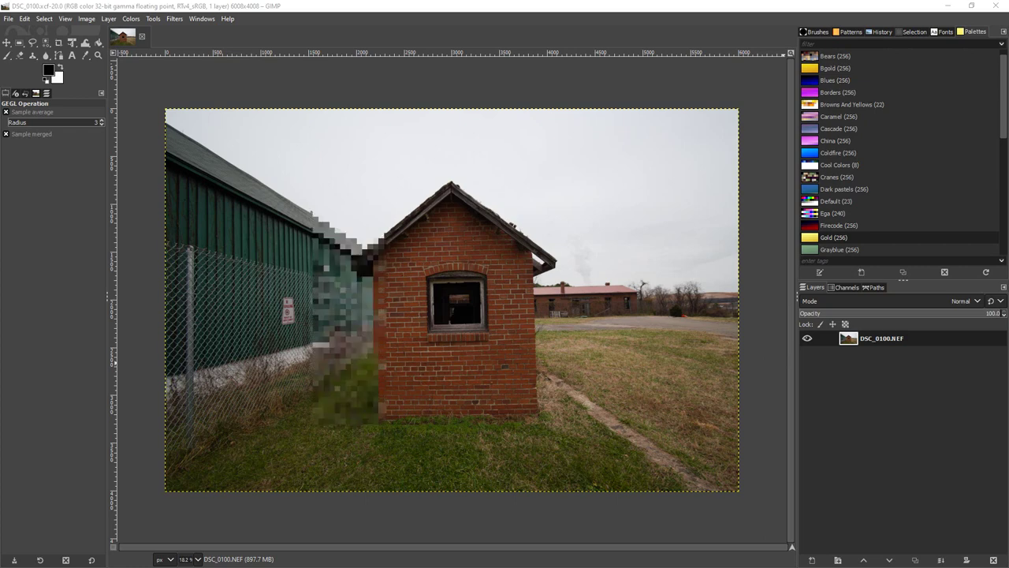
left_click_drag(535, 103, 459, 86)
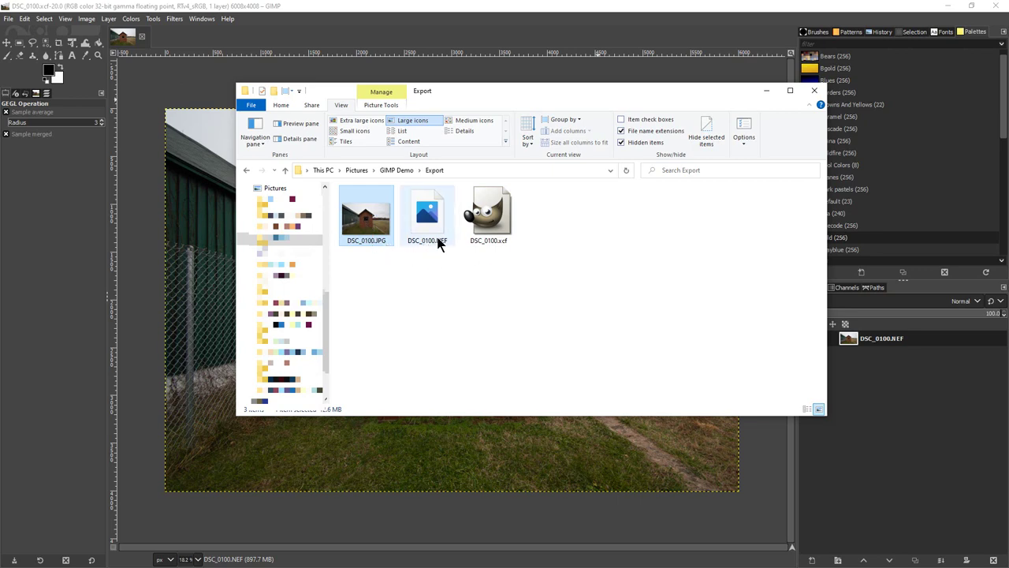
Switch the Export folder to Details view to show DSC_0100.JPG at 12,947 KB
mouse_move(508, 241)
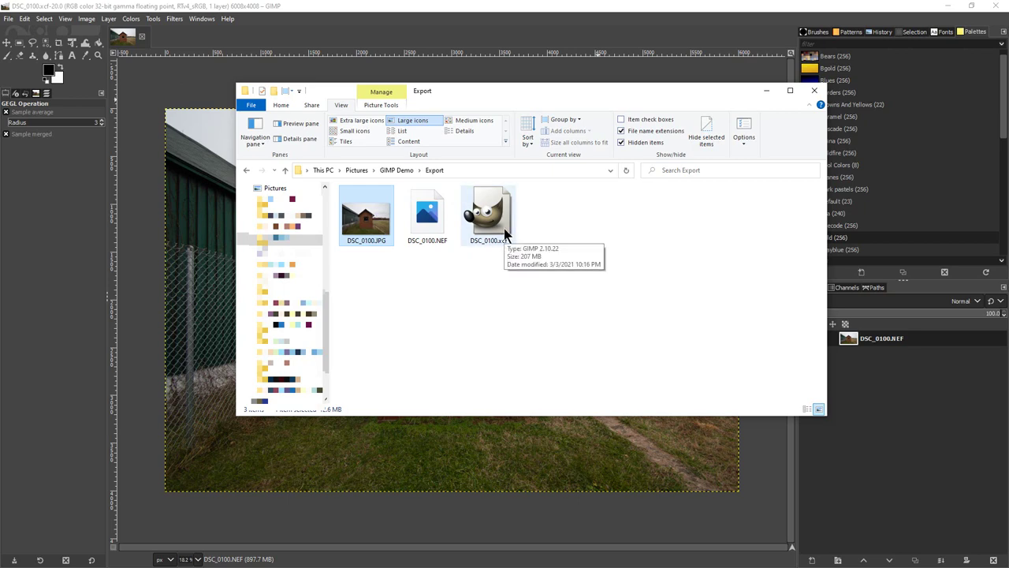
left_click(466, 130)
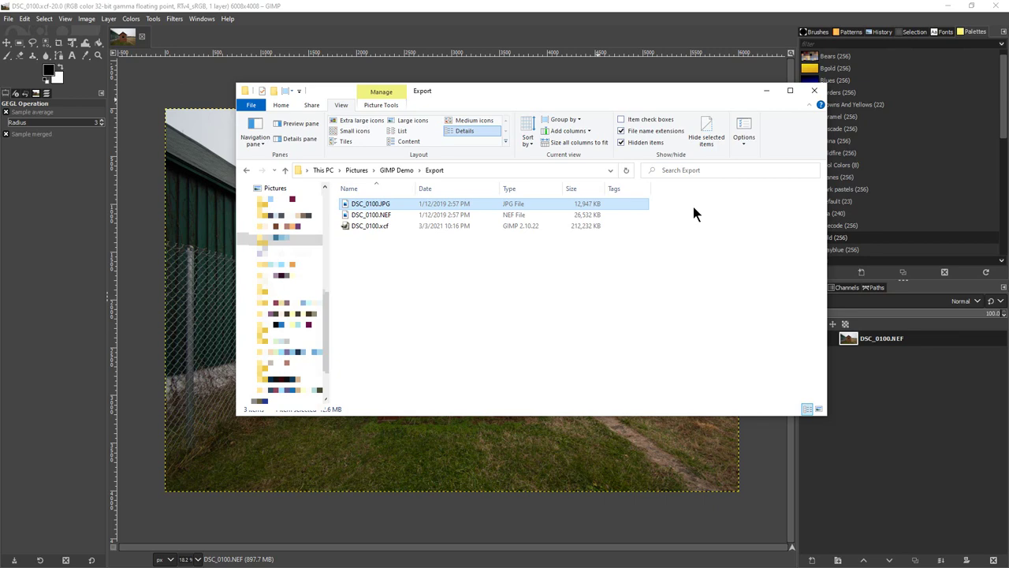
Back in GIMP, check in Scale Image that the photo is 6008 × 4008 px at 72 ppi, without changing it
left_click(700, 11)
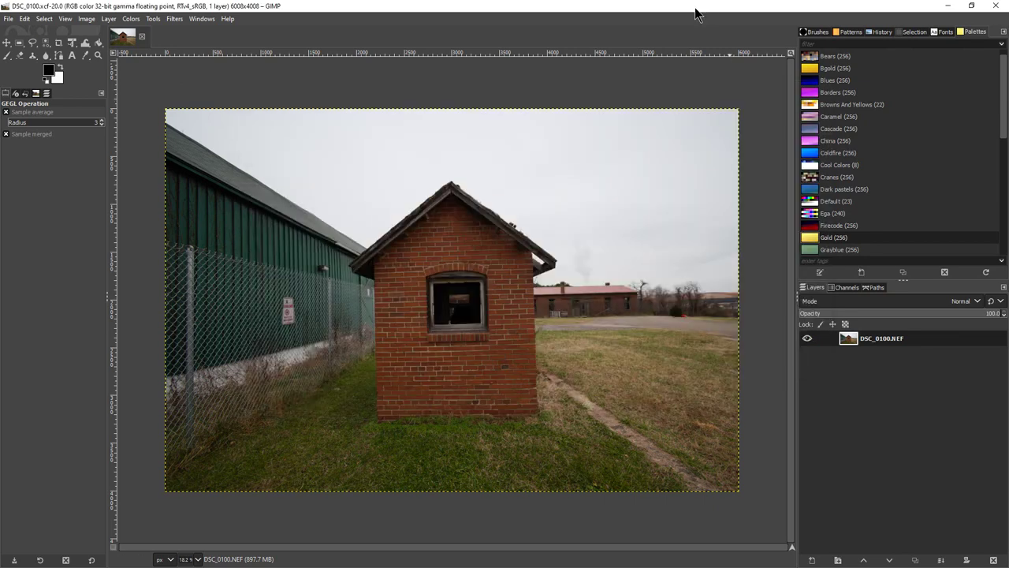
left_click(86, 20)
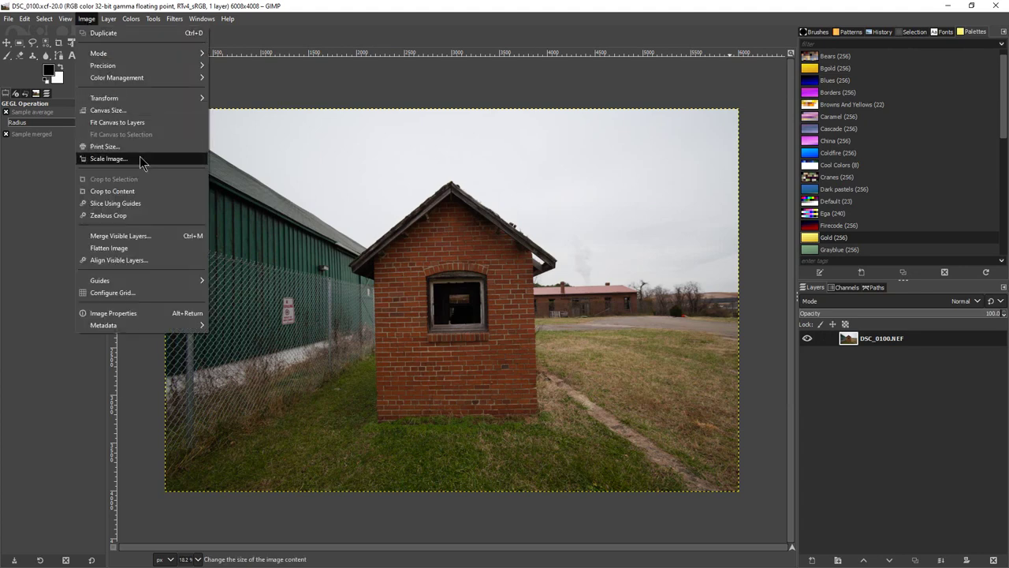
left_click(109, 159)
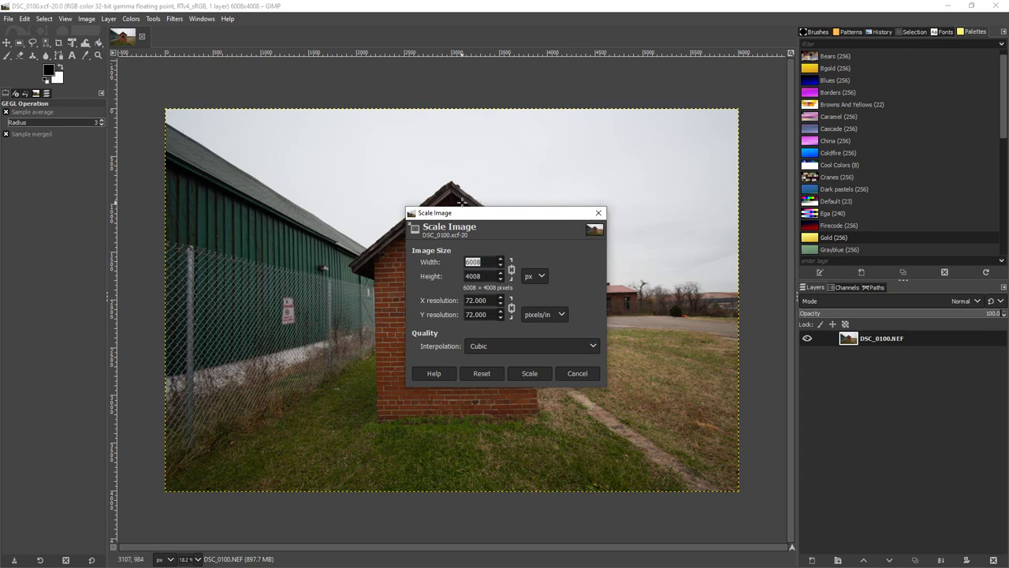
left_click(598, 213)
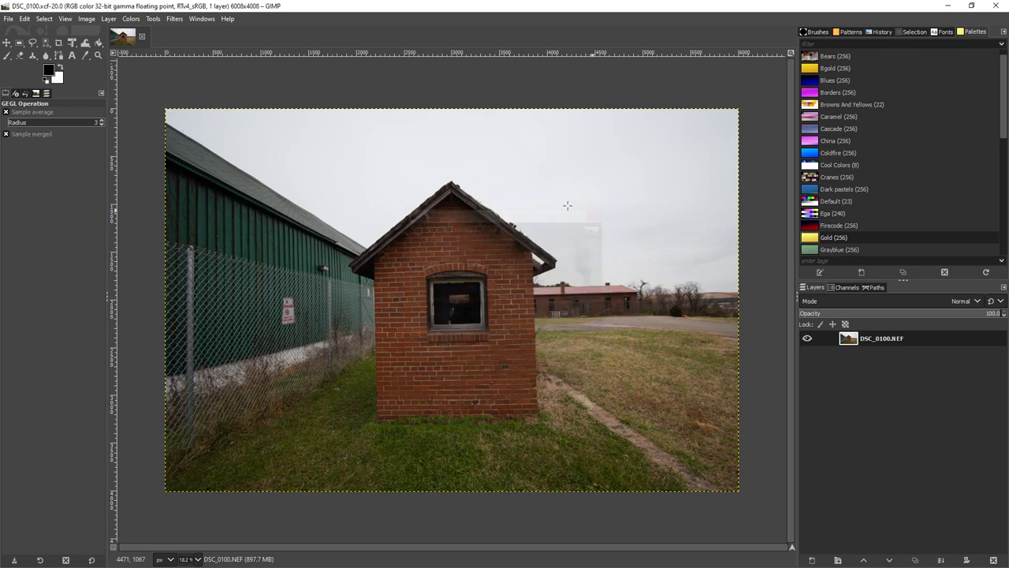
Resize the canvas to a 1080 px height, giving a 1619 × 1080 canvas
left_click(85, 18)
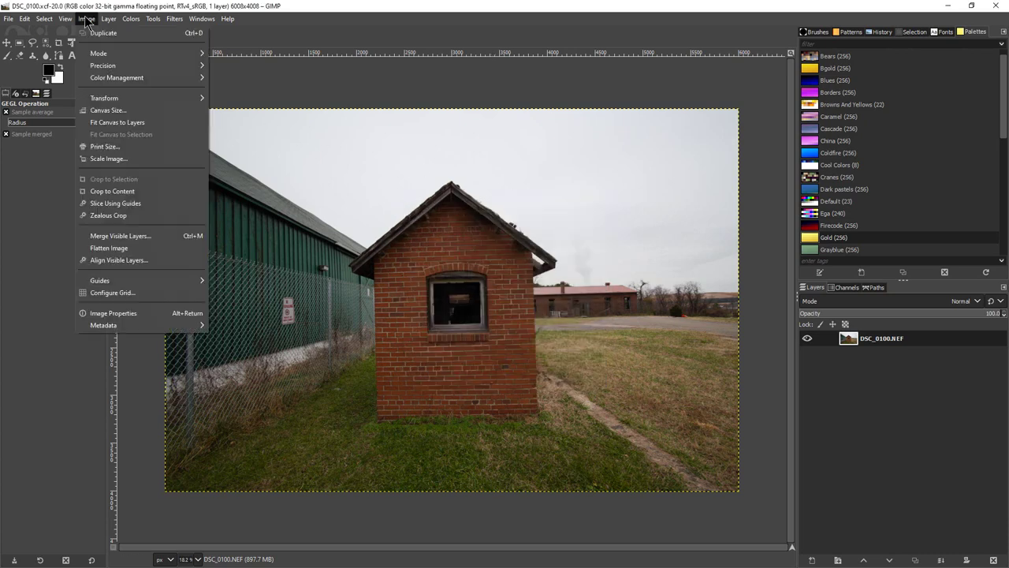
left_click(122, 111)
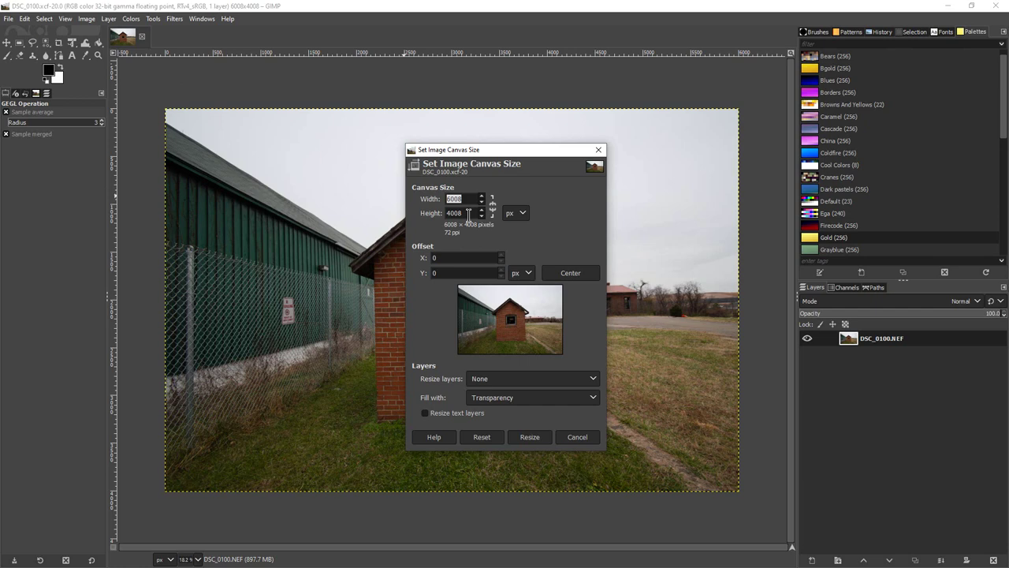
left_click_drag(464, 213, 413, 213)
type("10")
key("BackSpace")
type("080")
key("Return")
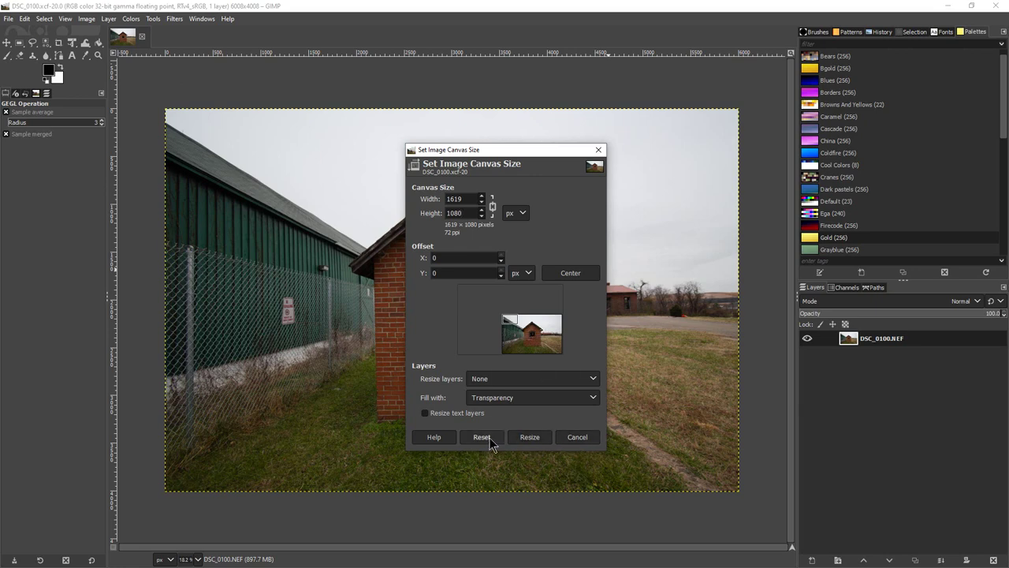
left_click(531, 438)
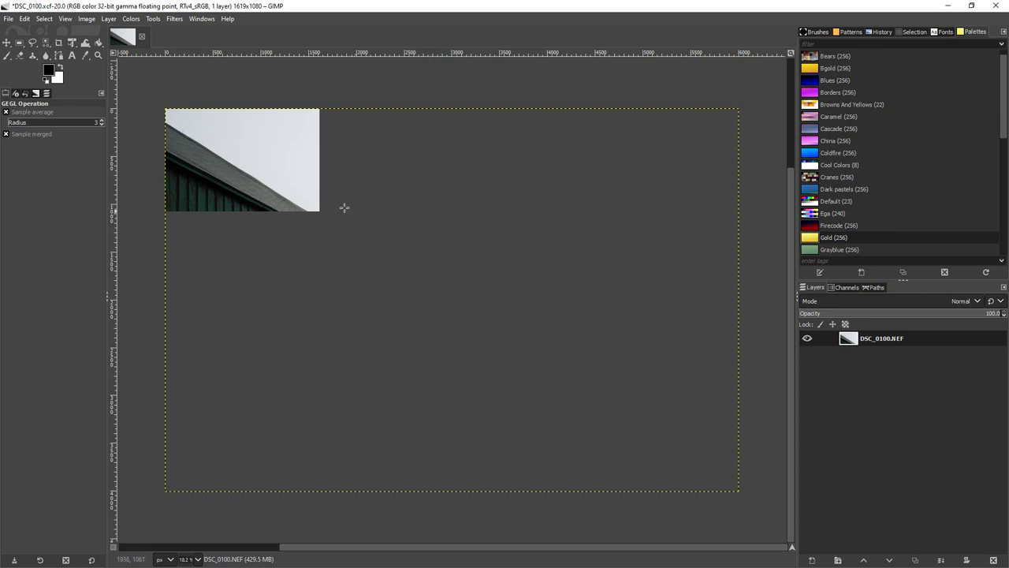
Undo both canvas changes, then enter a new 1080 px height in Scale Image
left_click(25, 18)
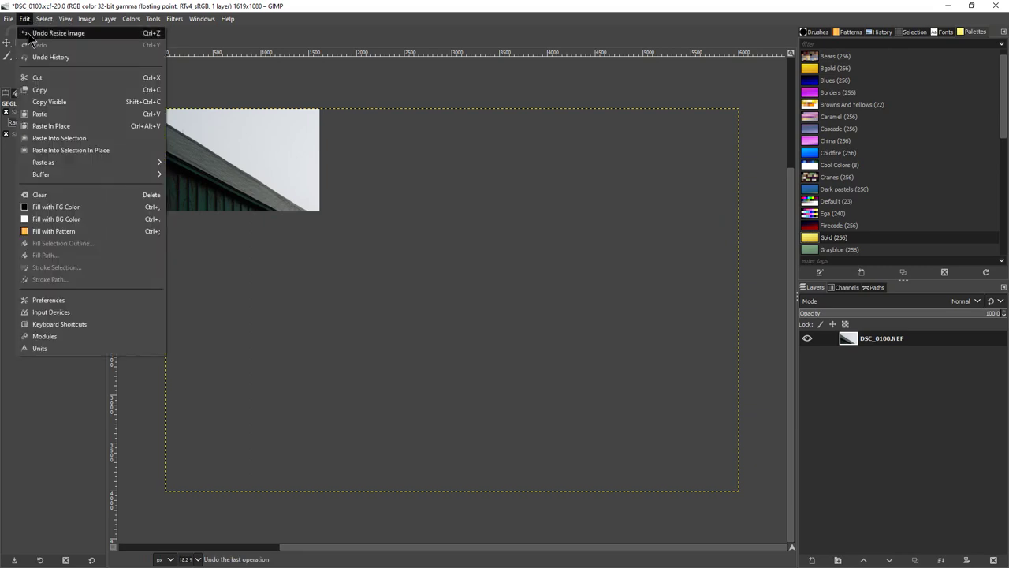
left_click(30, 31)
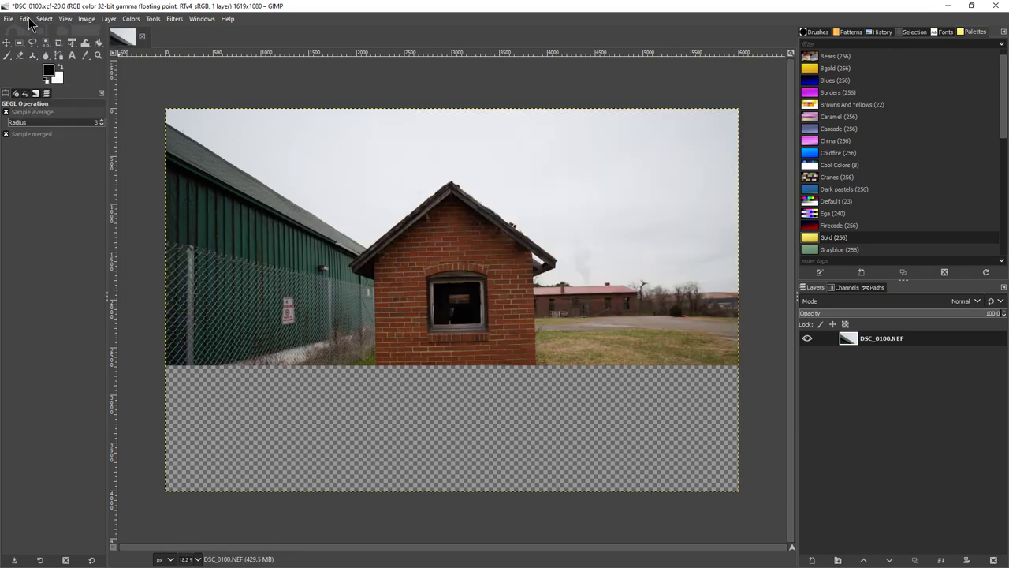
left_click(87, 19)
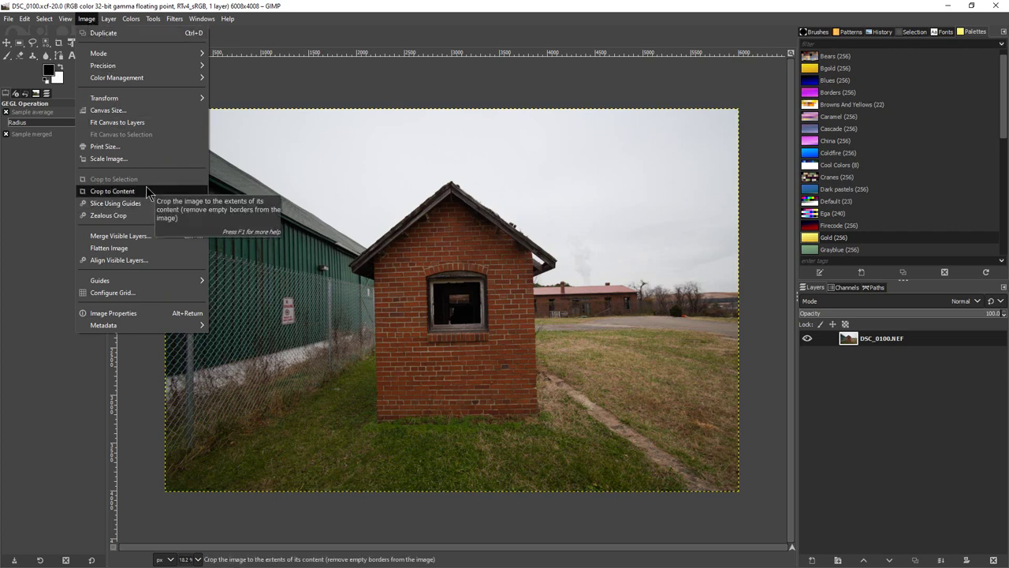
left_click(108, 159)
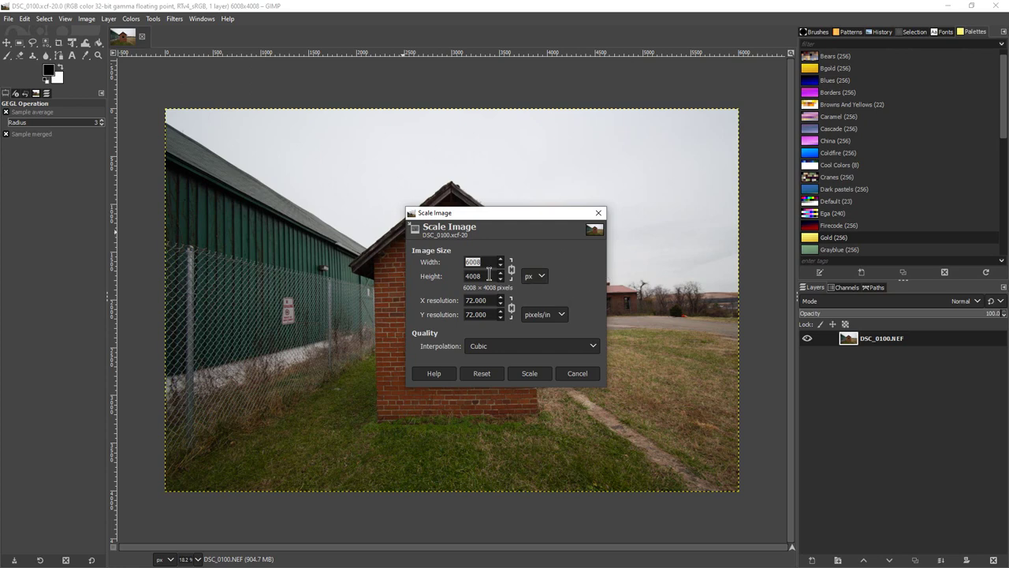
double_click(488, 273)
type("1080")
Scale the photo to 1619 × 1080, fit it in the window, and save DSC_0100.xcf
left_click(530, 373)
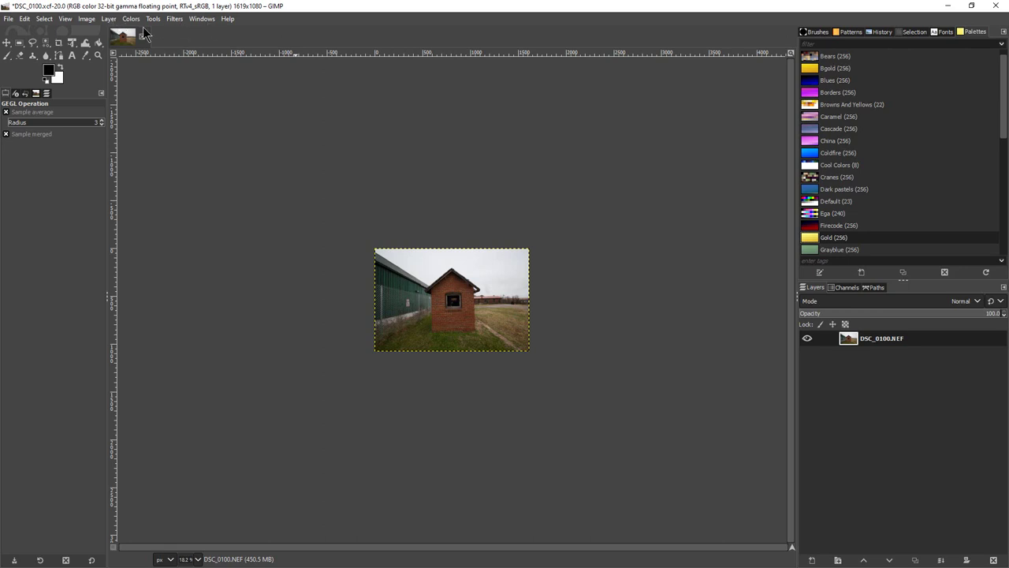
left_click(65, 19)
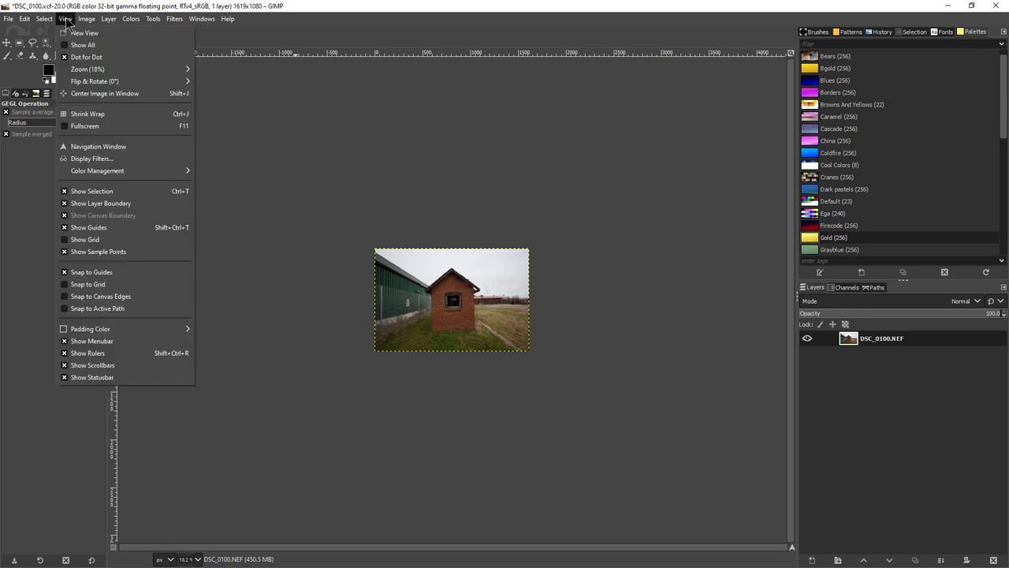
mouse_move(182, 70)
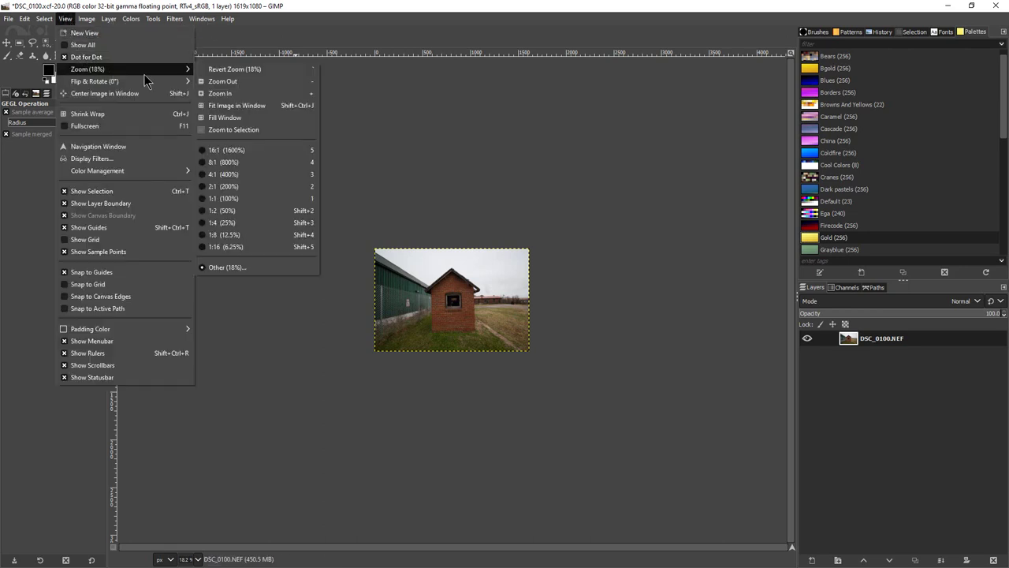
left_click(264, 105)
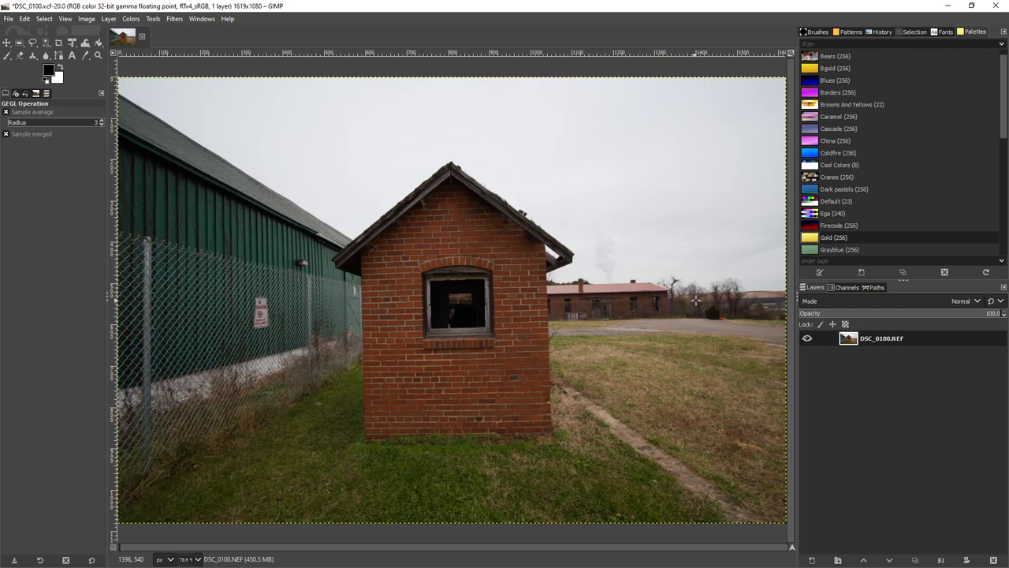
key("ctrl+s")
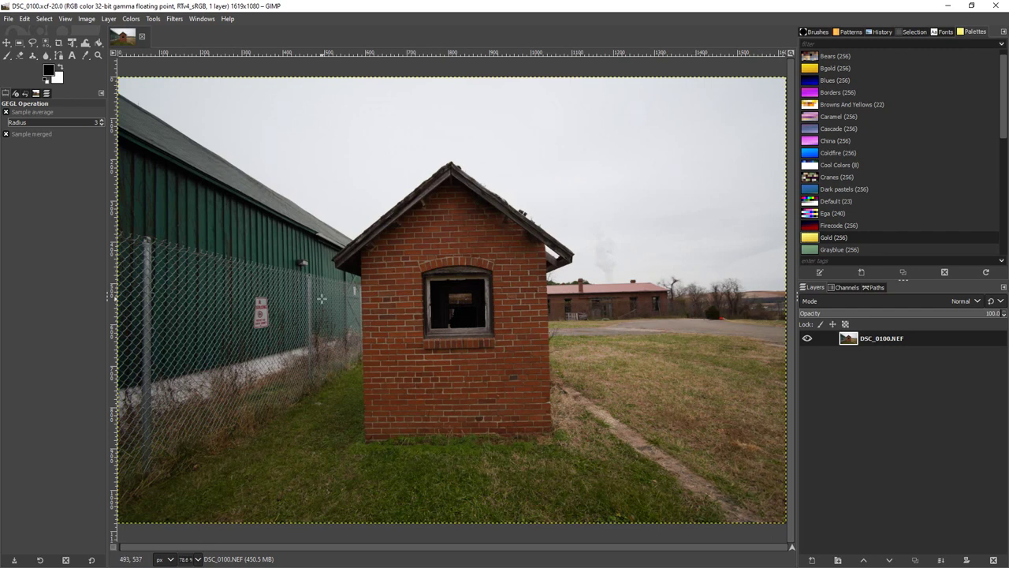
Start Export As and choose JPEG image as the file type
left_click(7, 18)
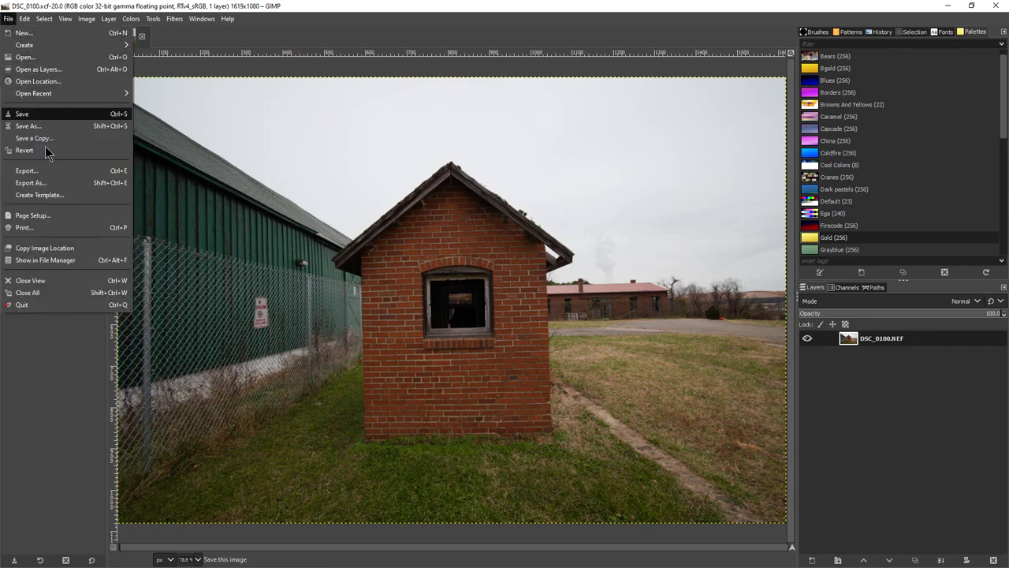
left_click(31, 182)
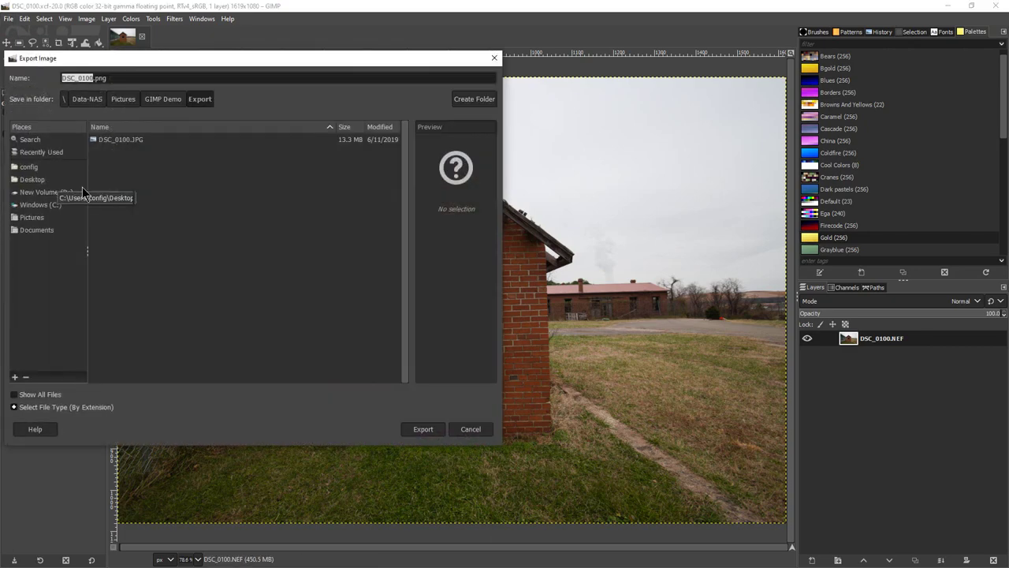
left_click(17, 408)
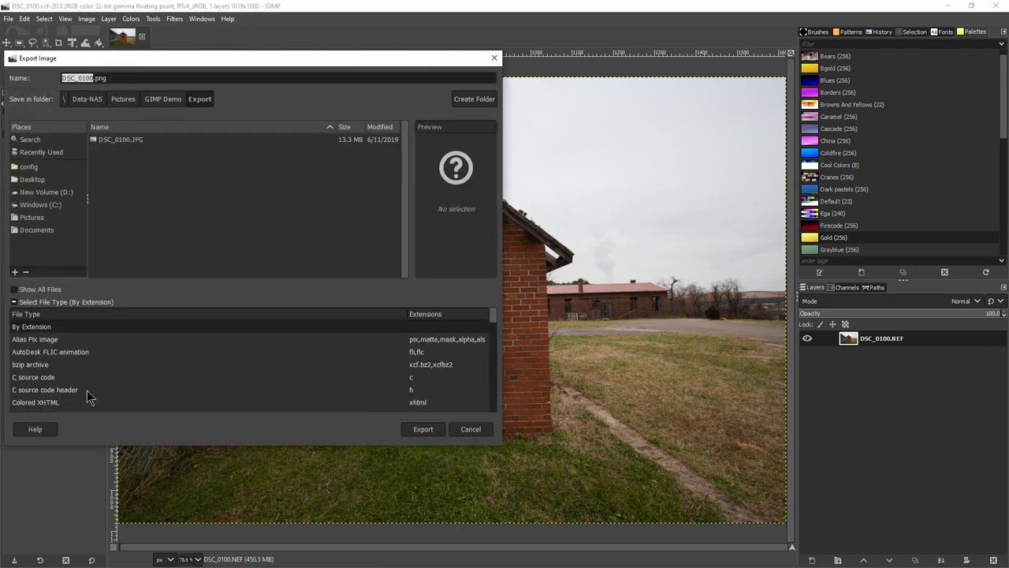
scroll(187, 367, "down", 5)
scroll(187, 365, "down", 3)
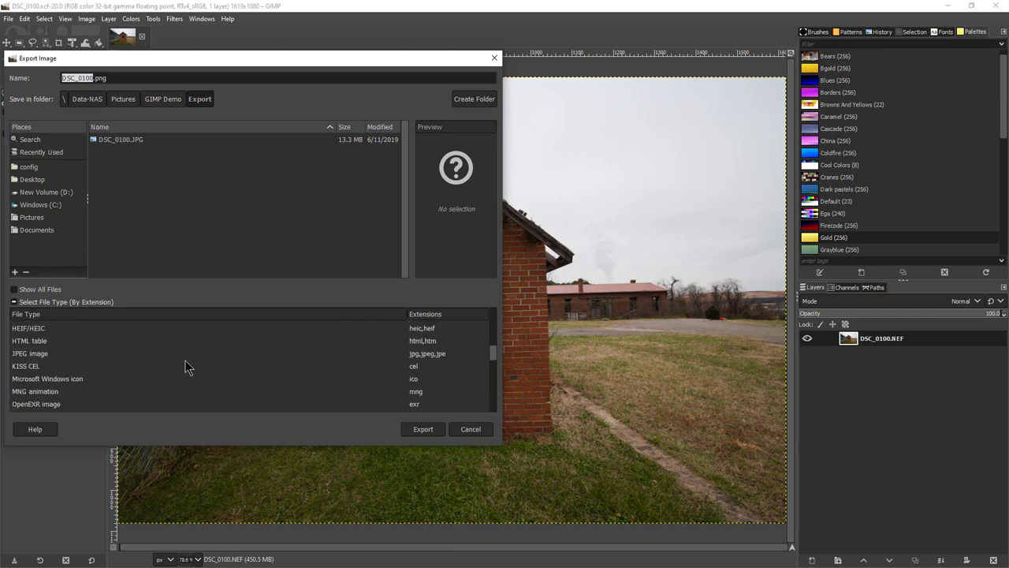
scroll(187, 363, "up", 3)
left_click(32, 370)
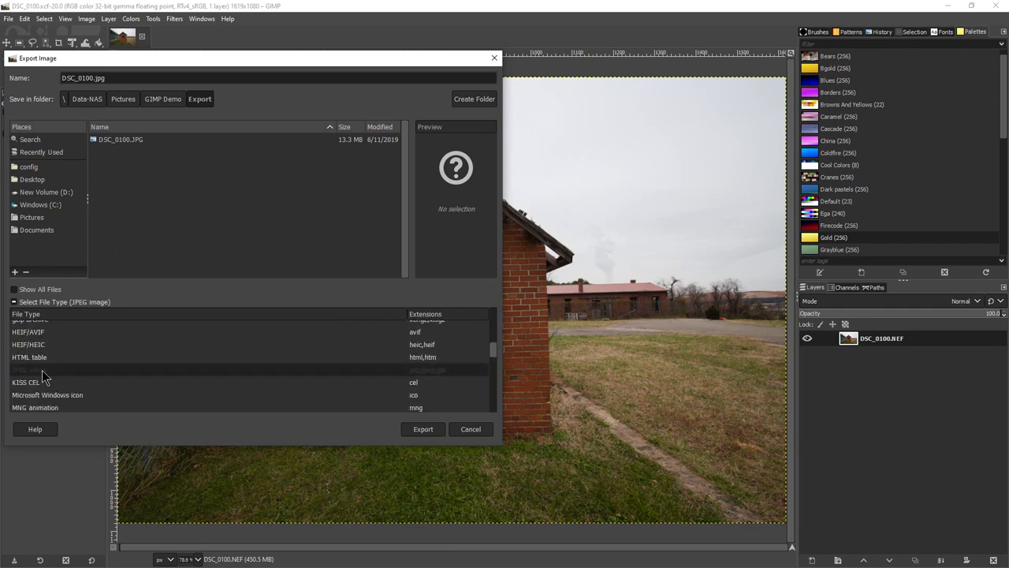
Decline overwriting DSC_0100.jpg and export instead as 1080size-DSC_0100.jpg
left_click(420, 433)
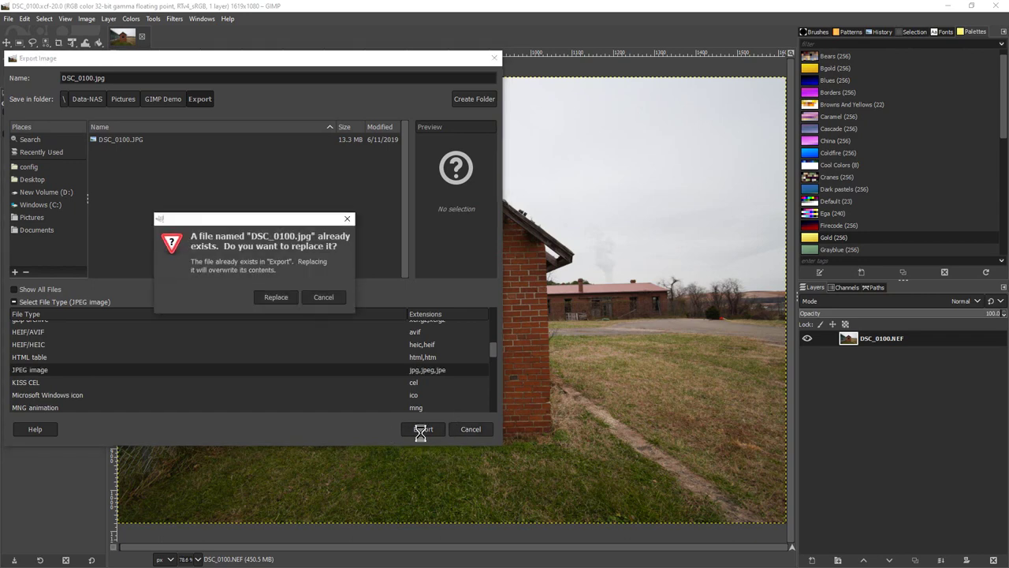
left_click(324, 298)
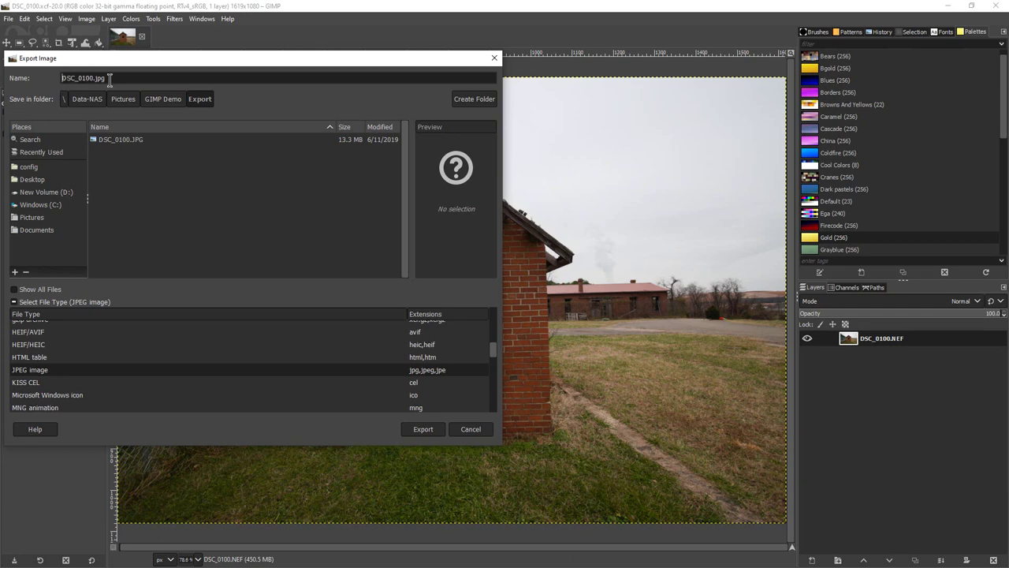
key("Home")
type("1080size-")
left_click(425, 432)
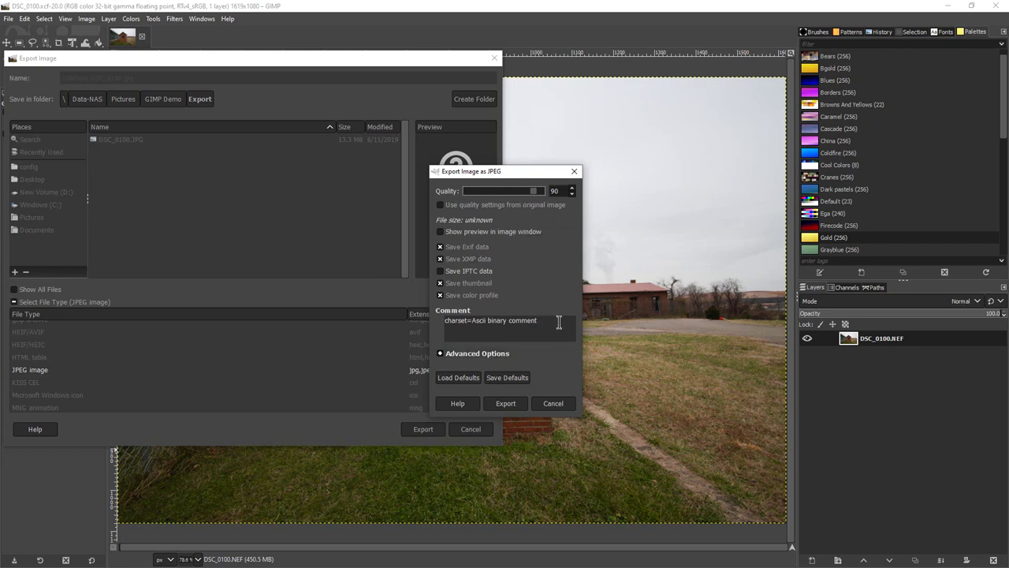
Raise the JPEG quality from 90 to 100 and export 1080size-DSC_0100.jpg
left_click_drag(539, 191, 556, 197)
left_click(505, 403)
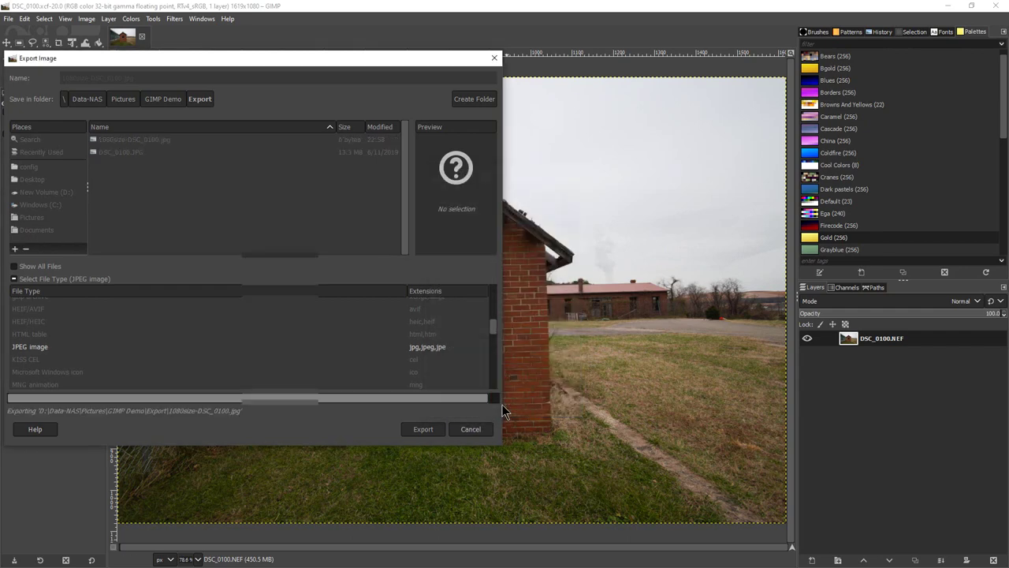
In the Export folder, select 1080size-DSC_0100.jpg to see its 2,127 KB versus the 12,947 KB original
key("alt+Tab")
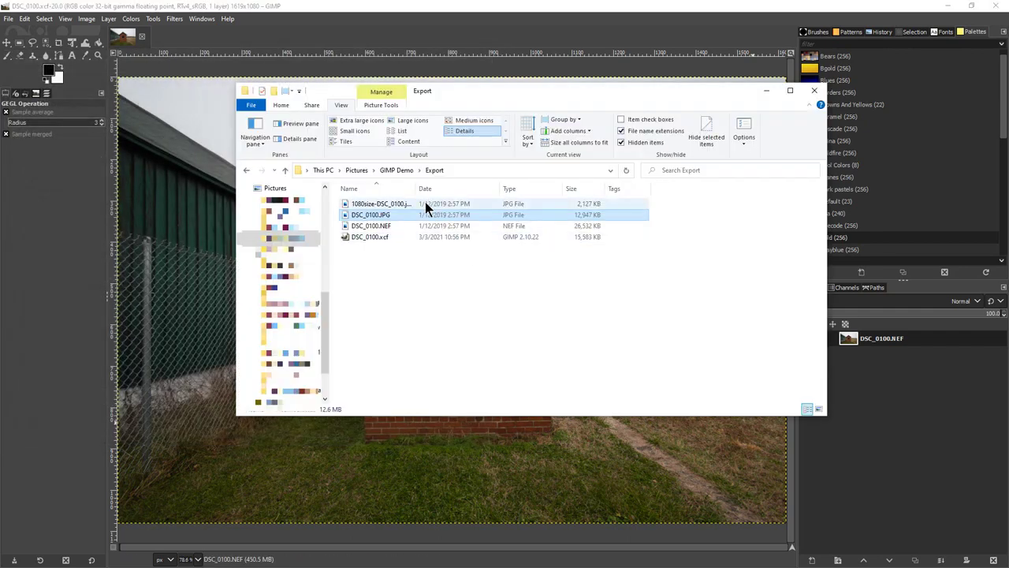
left_click(599, 205)
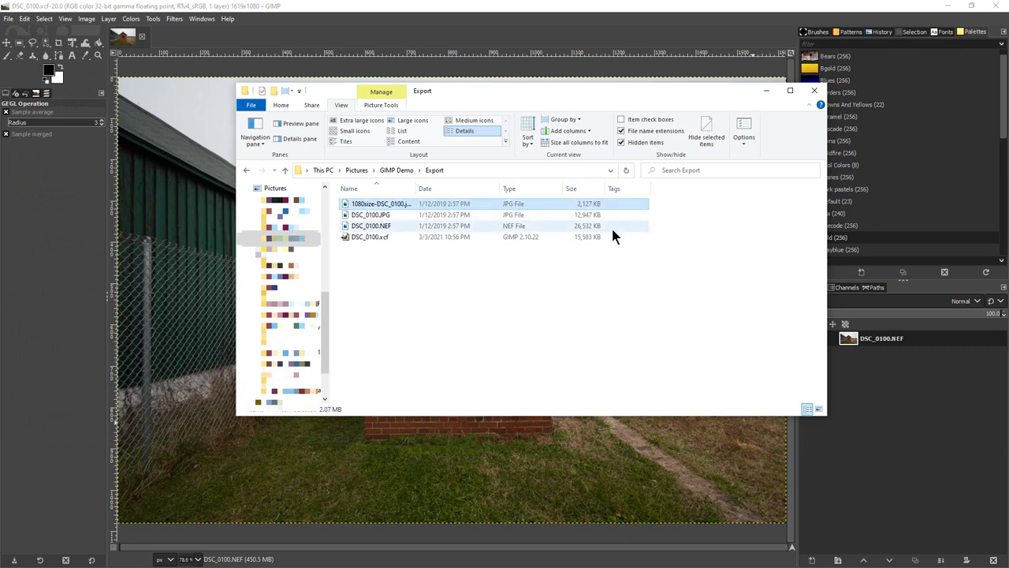